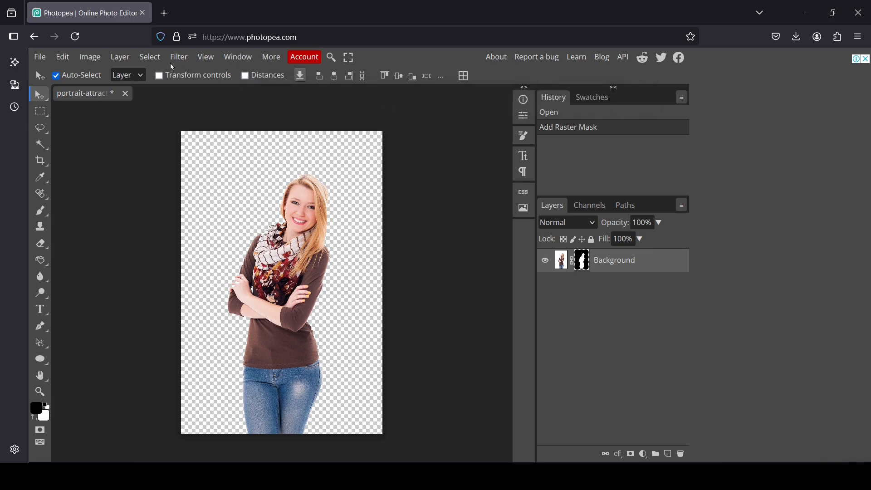
Remove the portrait's background with Remove BG and apply the raster mask to the layer.
{"action": "left_click", "coordinate": [149, 56]}
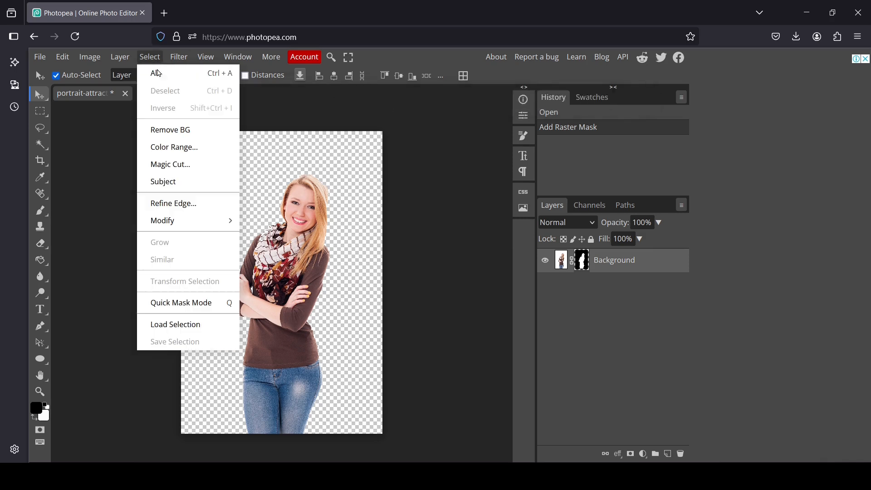
{"action": "left_click", "coordinate": [186, 131]}
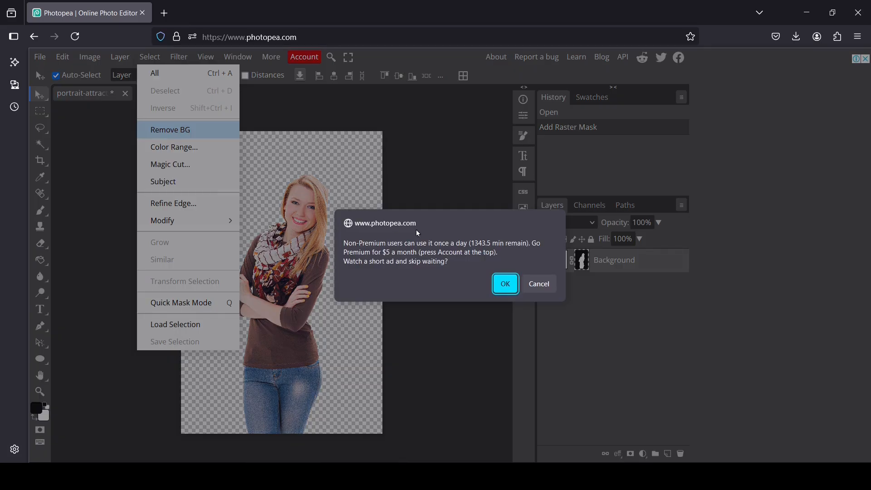
{"action": "left_click", "coordinate": [504, 283]}
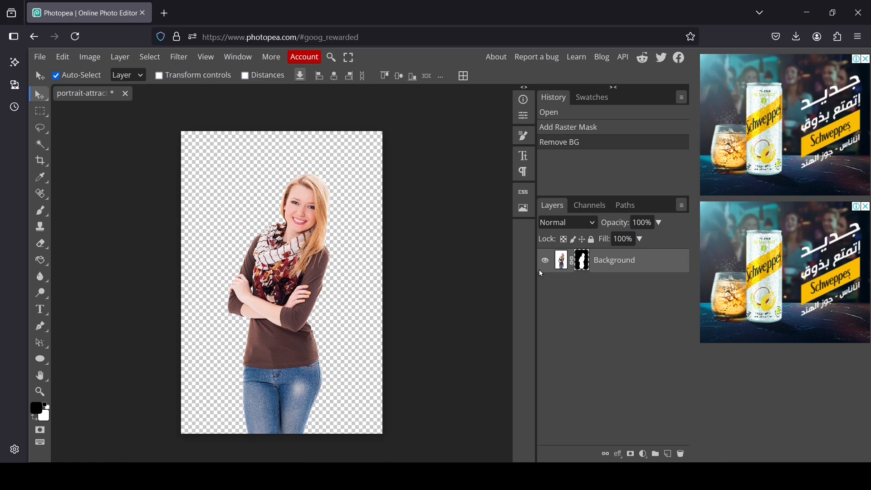
{"action": "right_click", "coordinate": [584, 266]}
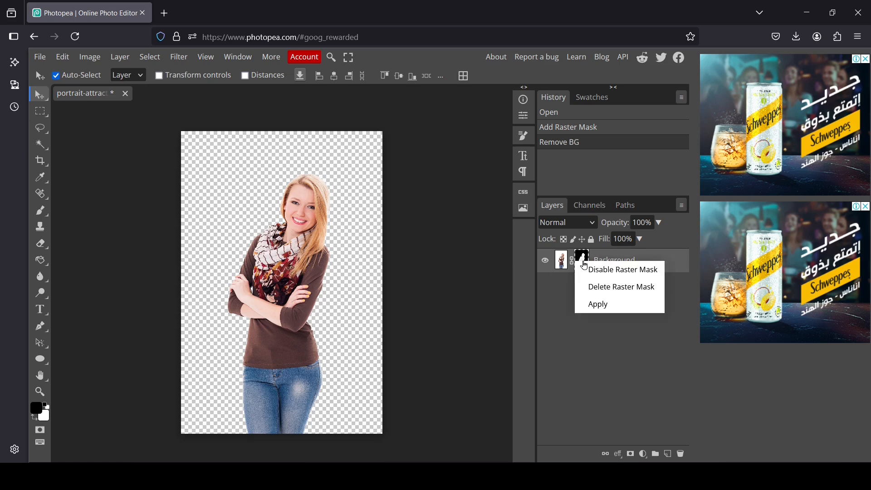
{"action": "left_click", "coordinate": [630, 308]}
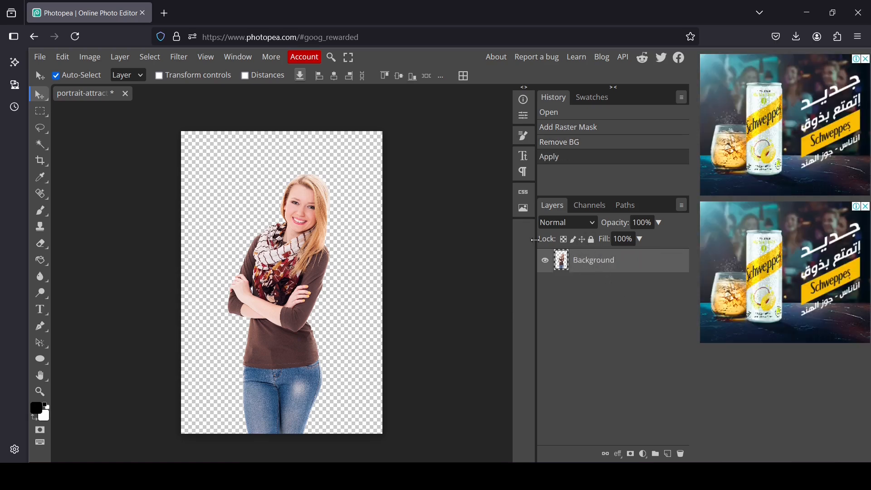
Set the canvas width to 2000 pixels, keeping the anchor centred.
{"action": "left_click", "coordinate": [90, 58]}
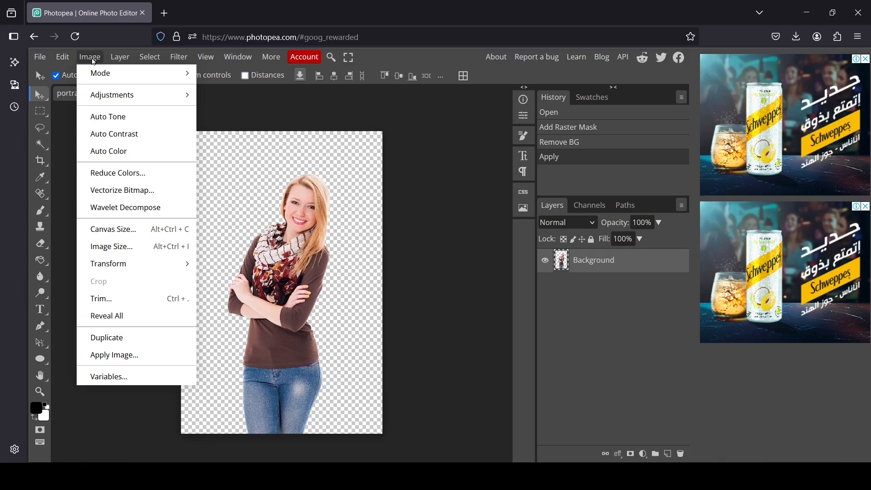
{"action": "left_click", "coordinate": [132, 231]}
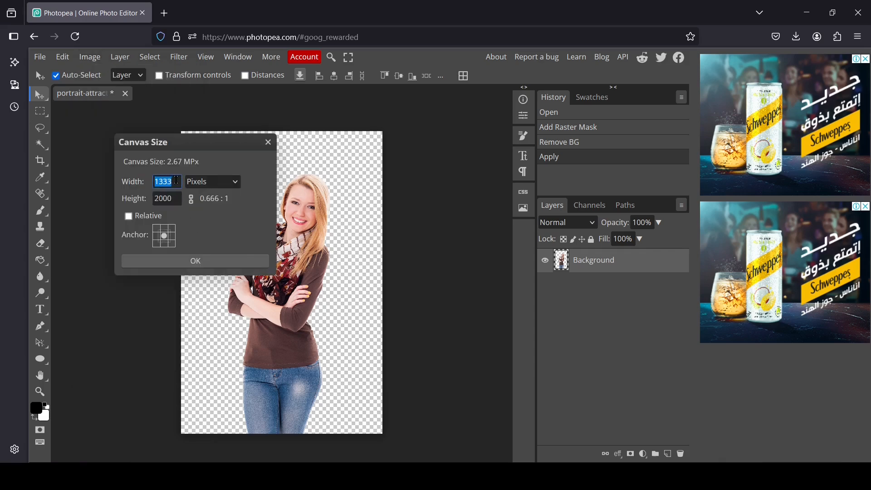
{"action": "type", "text": "2000"}
{"action": "left_click", "coordinate": [228, 261]}
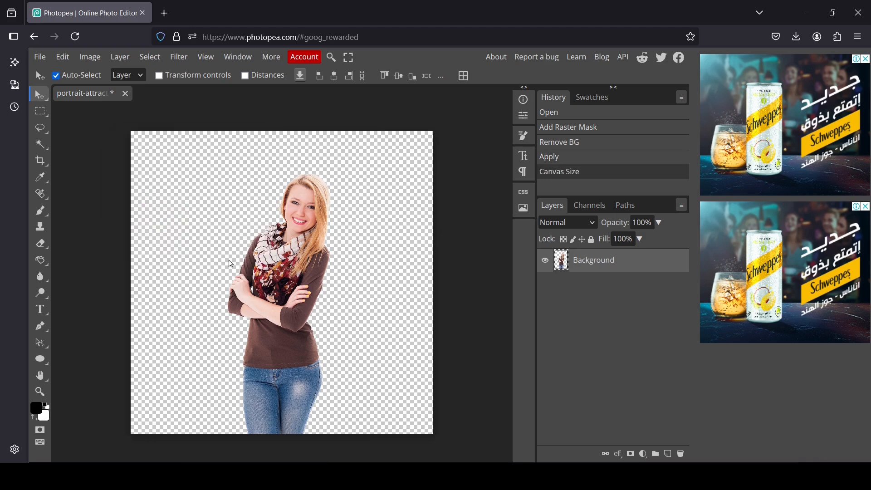
Add a new layer and fill it with white using the Paint Bucket Tool.
{"action": "left_click", "coordinate": [670, 454]}
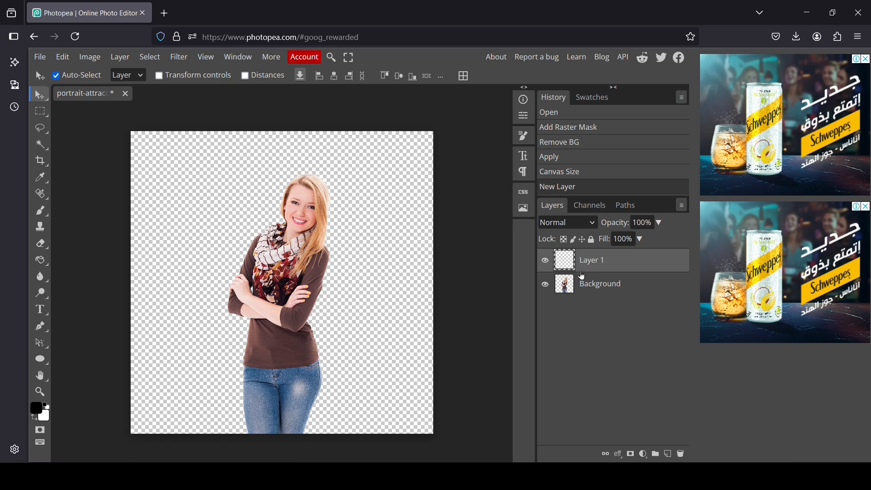
{"action": "right_click", "coordinate": [40, 260]}
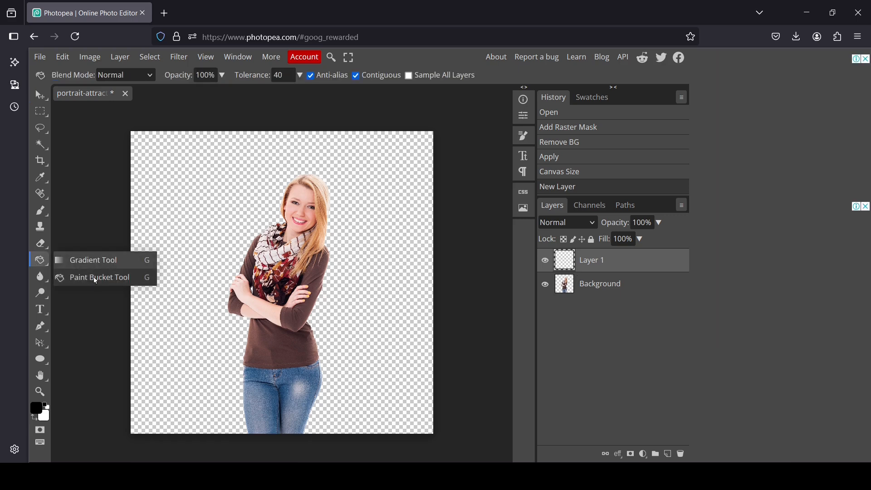
{"action": "left_click", "coordinate": [95, 281]}
{"action": "key", "text": "x"}
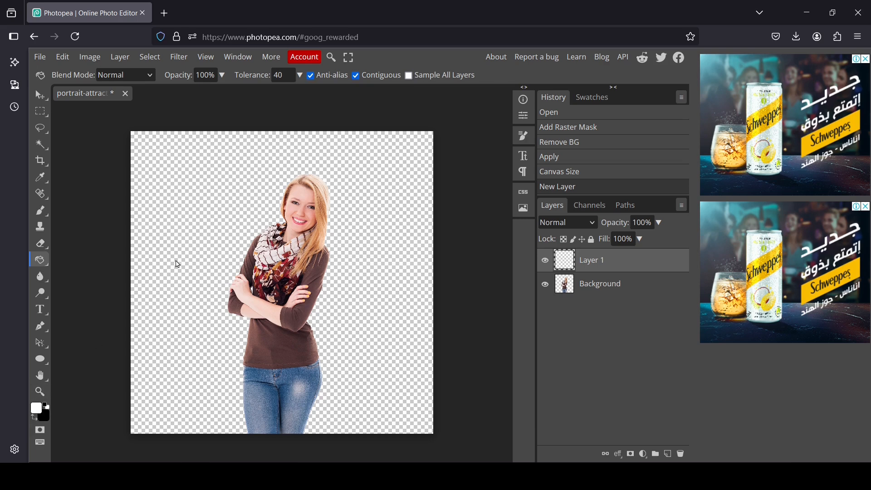
{"action": "left_click", "coordinate": [177, 263]}
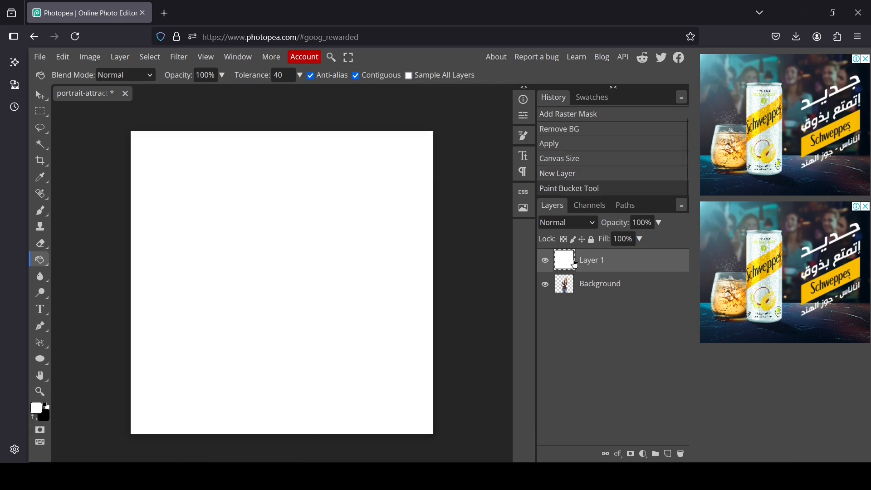
Move the white layer beneath the portrait layer and check it by hiding and showing it again.
{"action": "left_click_drag", "start_coordinate": [578, 262], "coordinate": [576, 298]}
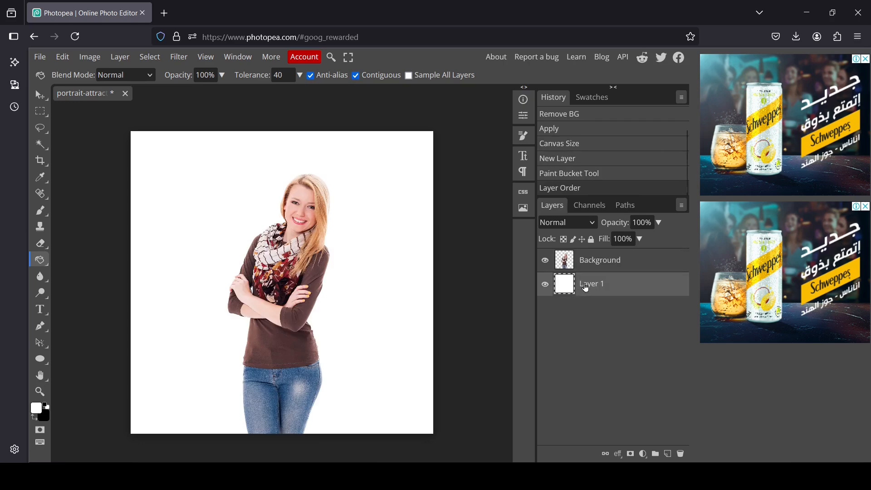
{"action": "left_click", "coordinate": [547, 286]}
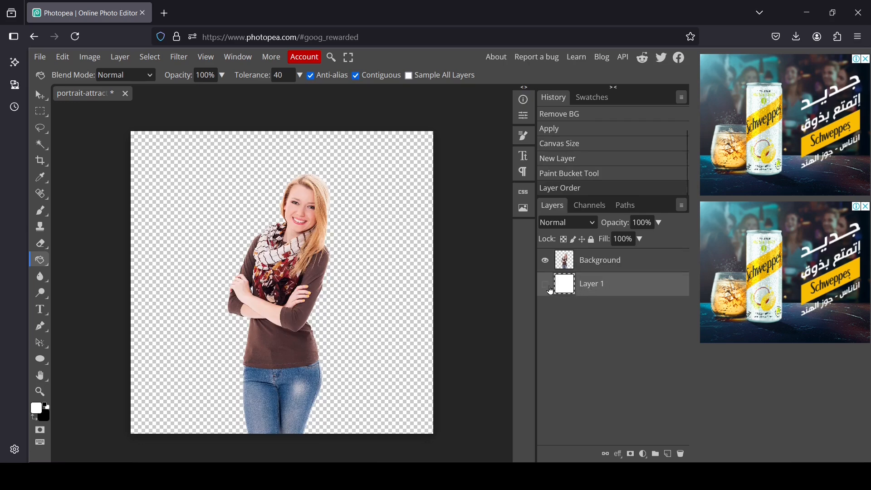
{"action": "left_click", "coordinate": [547, 287]}
Scale the portrait cutout to about 130% with transform controls and reposition it so the woman's head fits inside the canvas.
{"action": "left_click", "coordinate": [588, 265]}
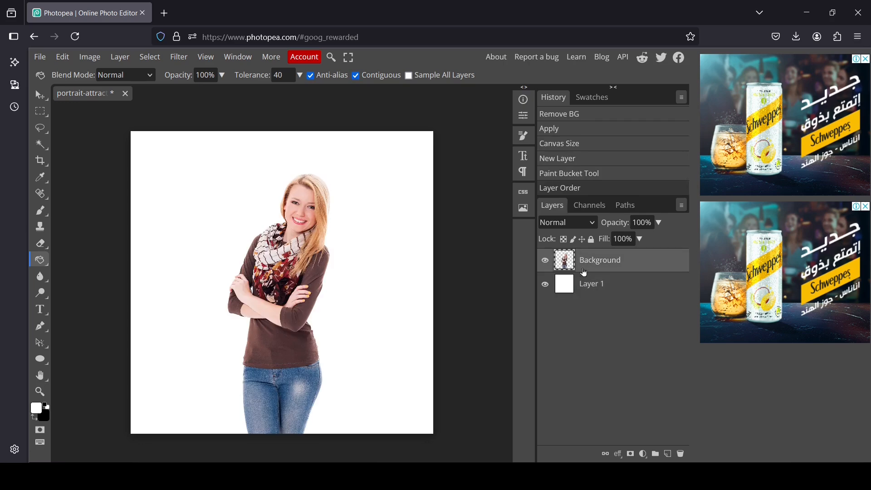
{"action": "left_click", "coordinate": [546, 261]}
{"action": "left_click", "coordinate": [545, 260]}
{"action": "left_click", "coordinate": [46, 96]}
{"action": "left_click", "coordinate": [205, 75]}
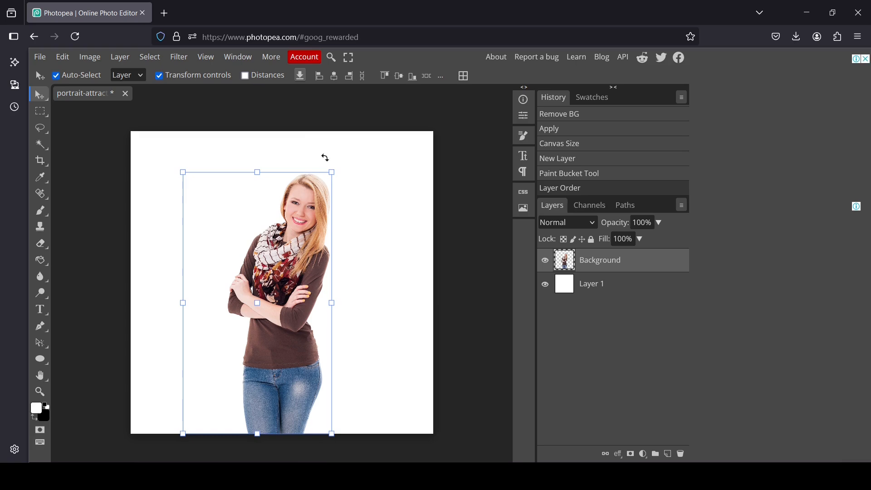
{"action": "left_click_drag", "start_coordinate": [332, 174], "coordinate": [377, 105]}
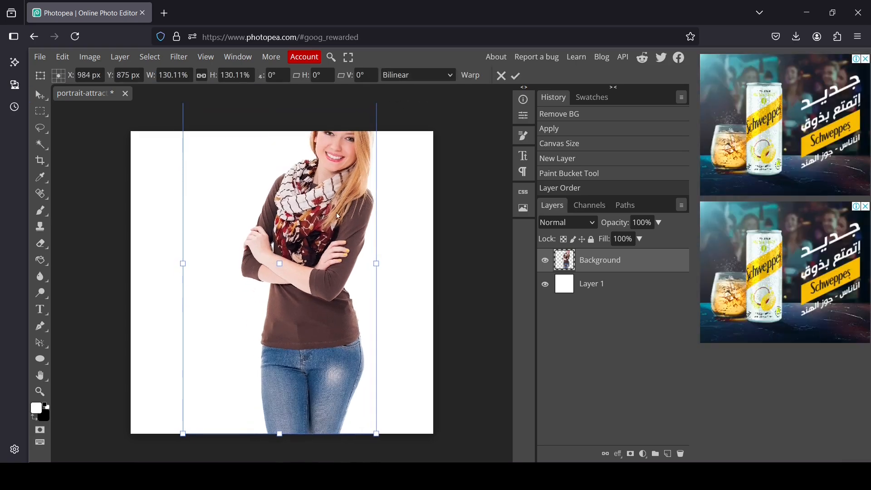
{"action": "left_click_drag", "start_coordinate": [330, 239], "coordinate": [313, 276]}
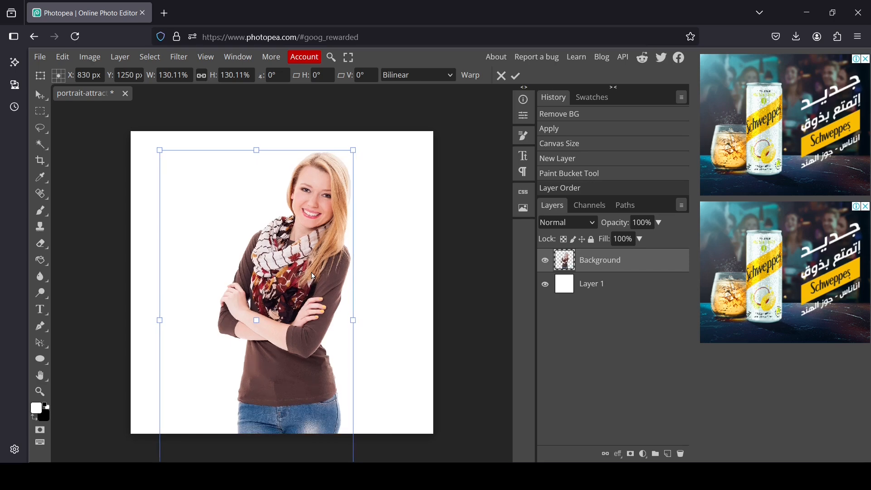
{"action": "left_click", "coordinate": [40, 96]}
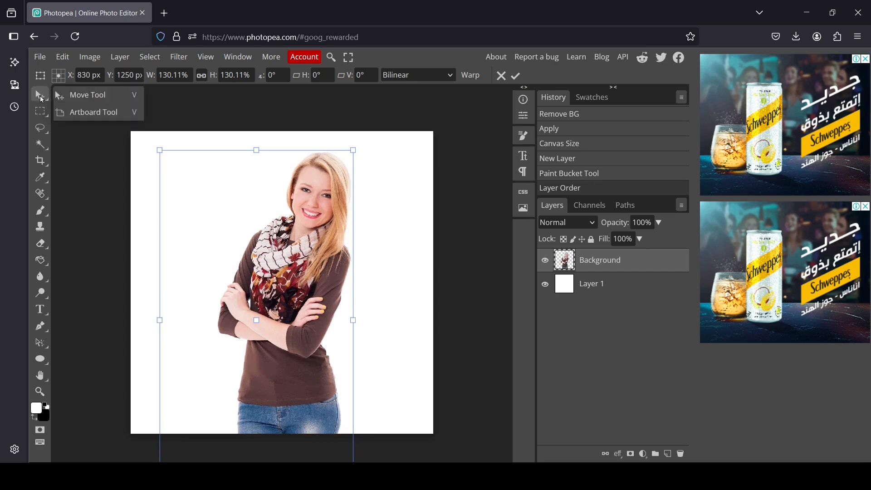
{"action": "left_click", "coordinate": [181, 77]}
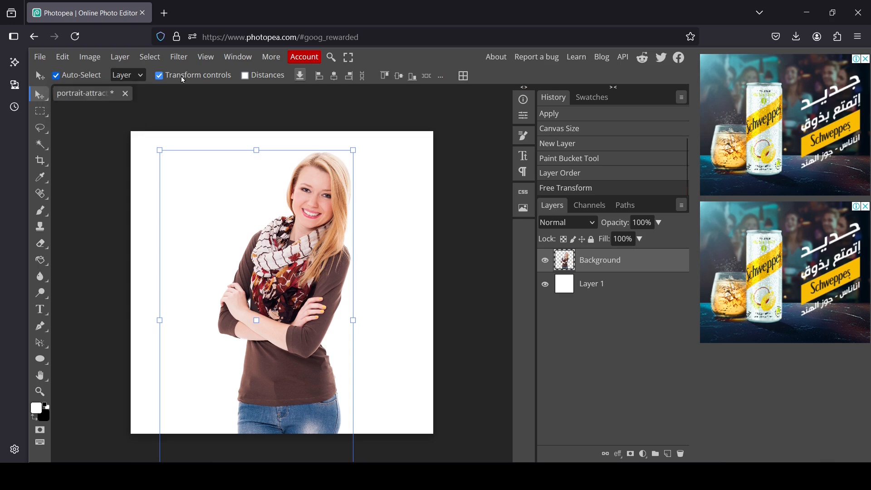
{"action": "left_click", "coordinate": [181, 76]}
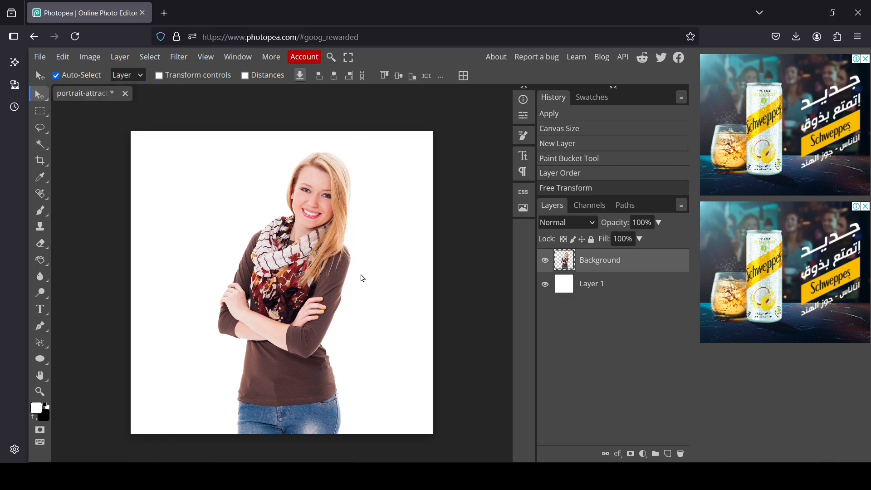
Draw a black circle over the woman's torso with the Ellipse tool.
{"action": "left_click", "coordinate": [40, 359]}
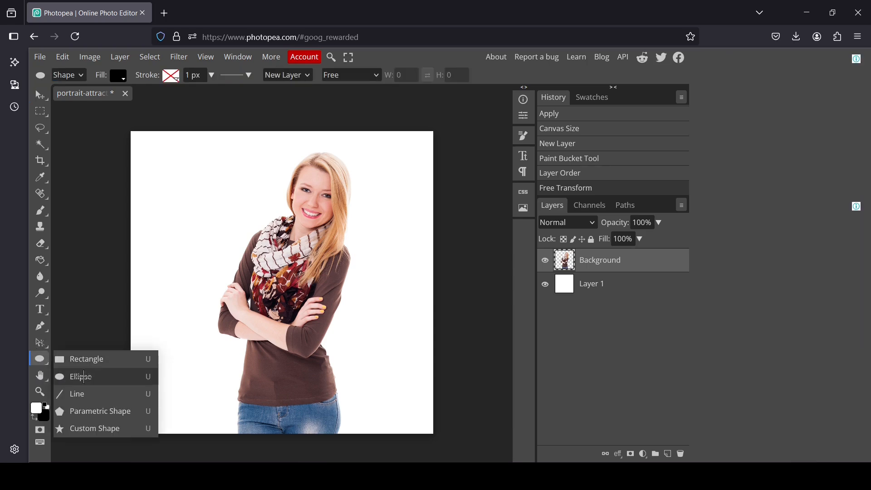
{"action": "left_click", "coordinate": [84, 377]}
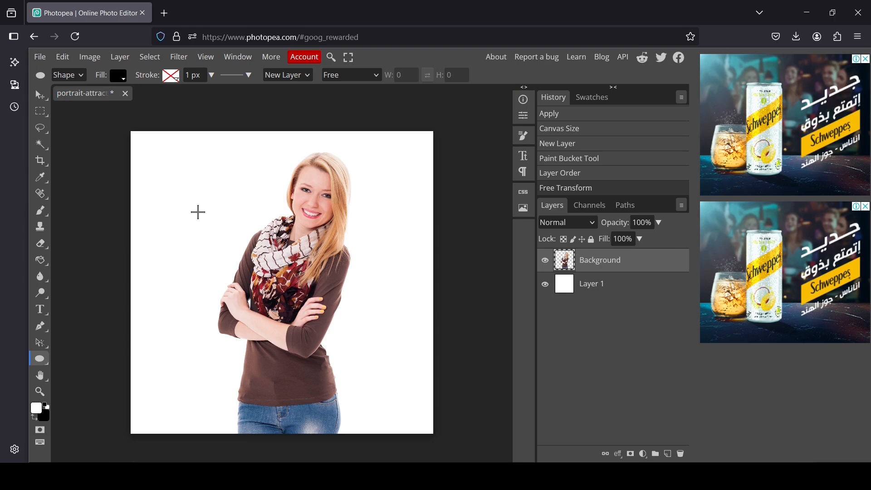
{"action": "left_click_drag", "start_coordinate": [198, 212], "coordinate": [413, 372]}
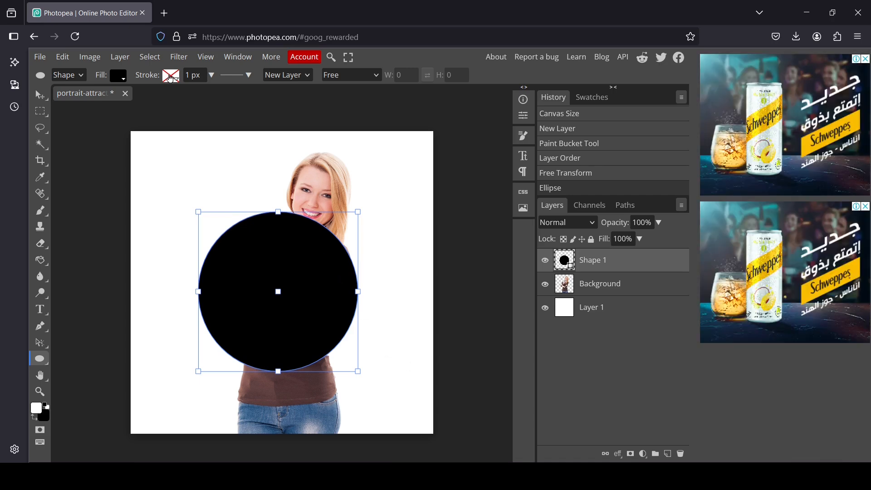
Try solid and gradient fills on the circle, settling on the yellow pattern fill.
{"action": "left_click", "coordinate": [121, 77]}
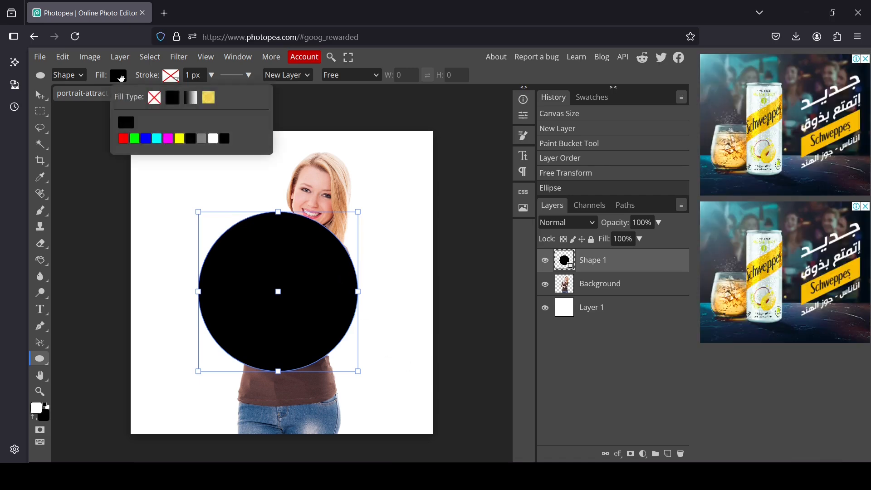
{"action": "left_click", "coordinate": [174, 102]}
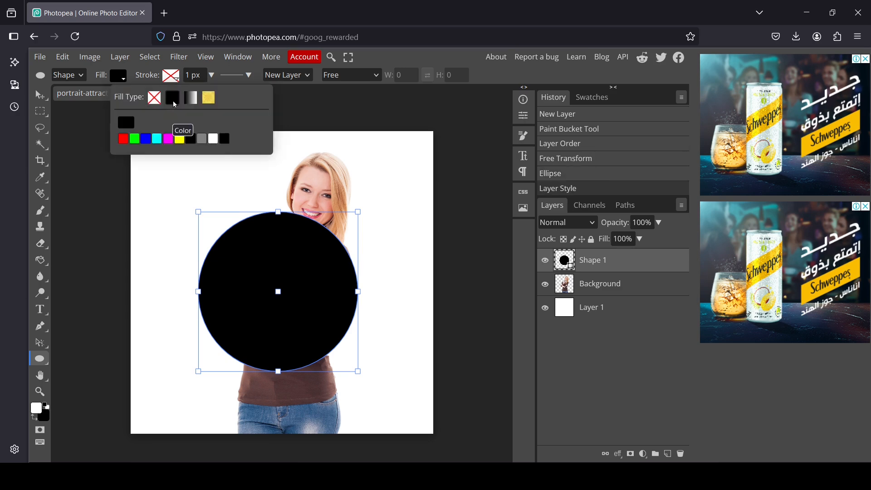
{"action": "left_click", "coordinate": [191, 98]}
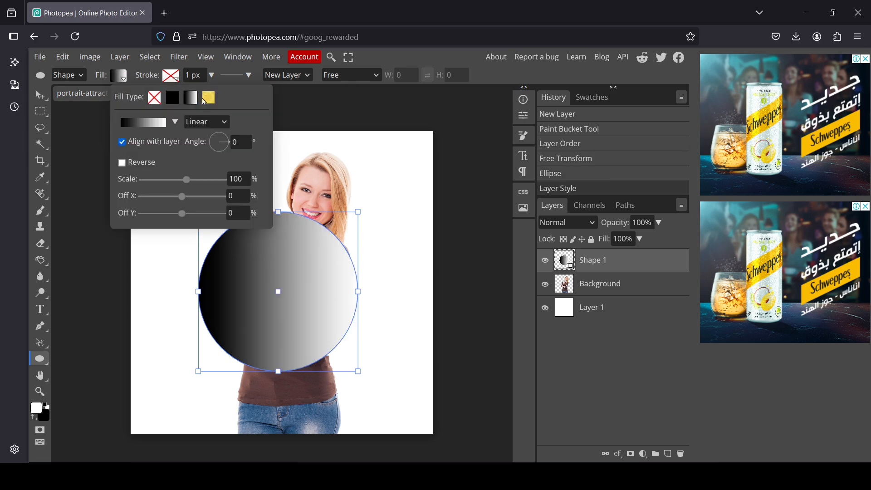
{"action": "left_click", "coordinate": [209, 98]}
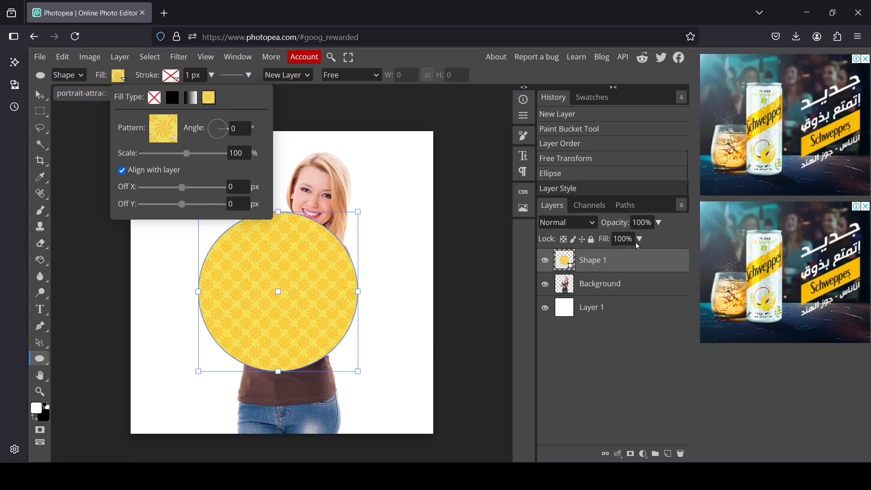
Lower the circle layer's opacity to 75% and reposition the circle slightly lower over the woman's torso.
{"action": "left_click", "coordinate": [657, 225]}
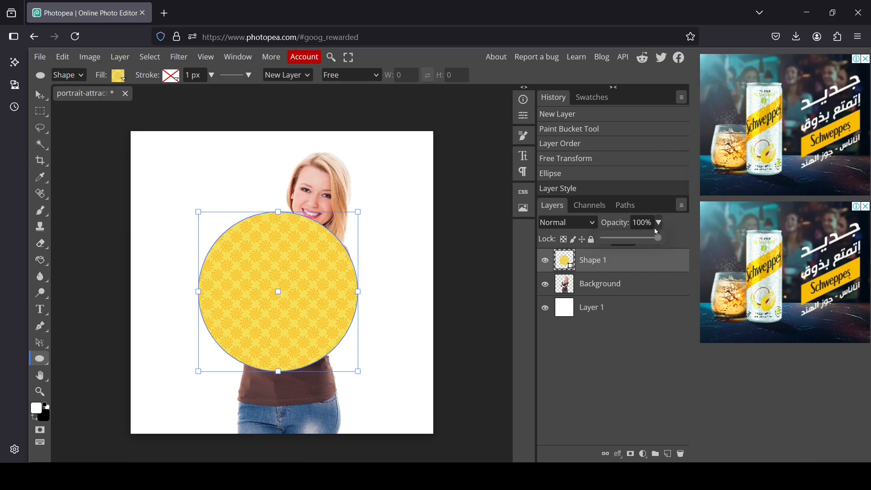
{"action": "left_click_drag", "start_coordinate": [658, 242], "coordinate": [644, 242]}
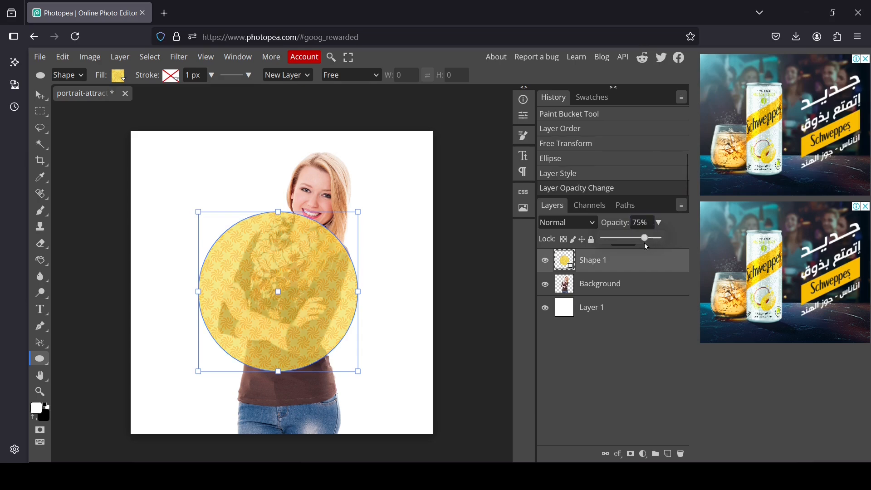
{"action": "left_click", "coordinate": [40, 95]}
{"action": "left_click_drag", "start_coordinate": [291, 246], "coordinate": [302, 266]}
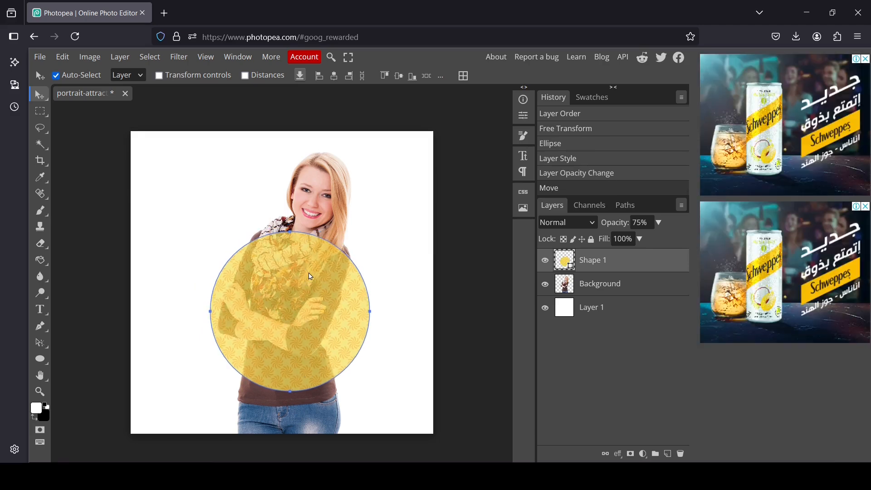
Set the circle layer's opacity to 100% and place the layer beneath the portrait layer.
{"action": "left_click", "coordinate": [658, 223]}
{"action": "left_click_drag", "start_coordinate": [649, 238], "coordinate": [666, 240]}
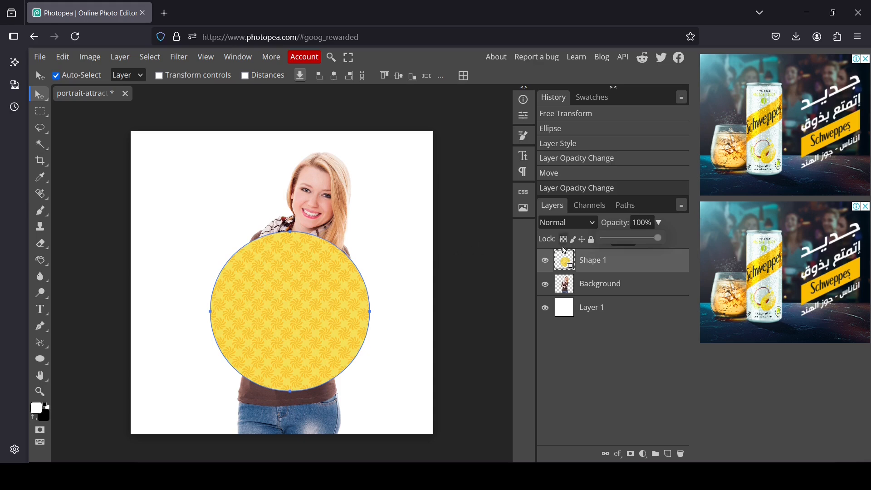
{"action": "left_click_drag", "start_coordinate": [566, 262], "coordinate": [569, 292]}
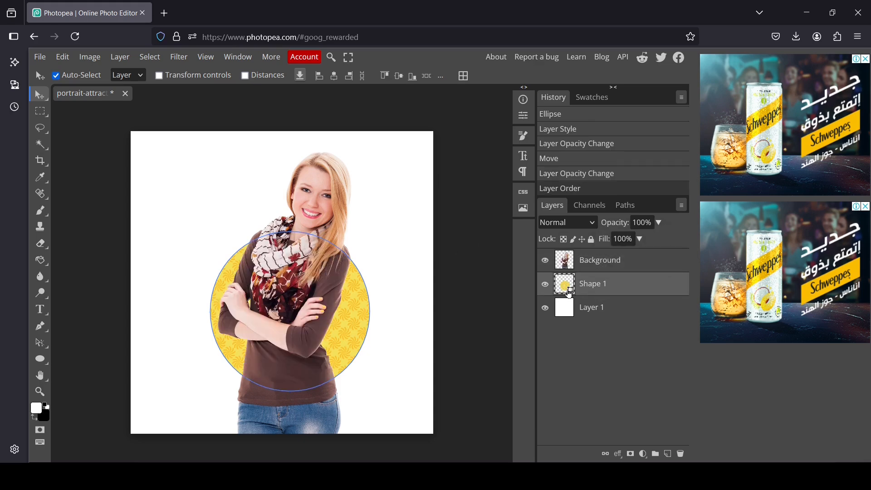
Duplicate the Background portrait layer and hide the duplicate.
{"action": "left_click", "coordinate": [563, 261]}
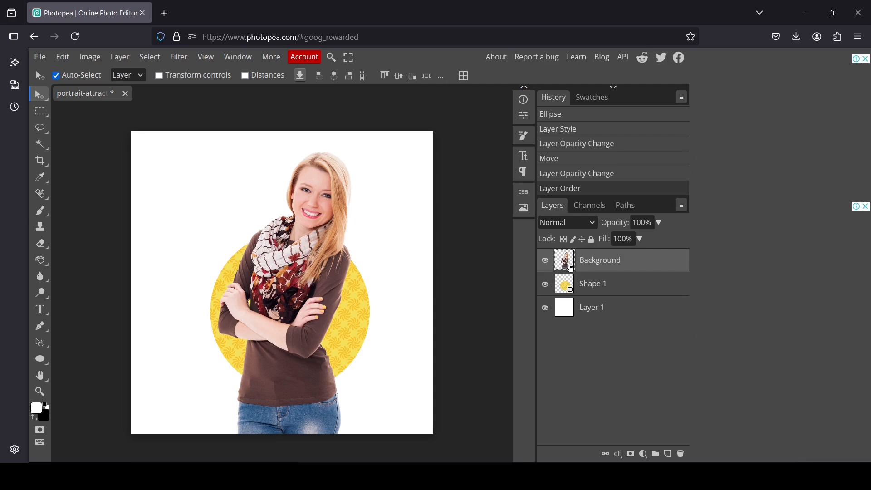
{"action": "right_click", "coordinate": [570, 267]}
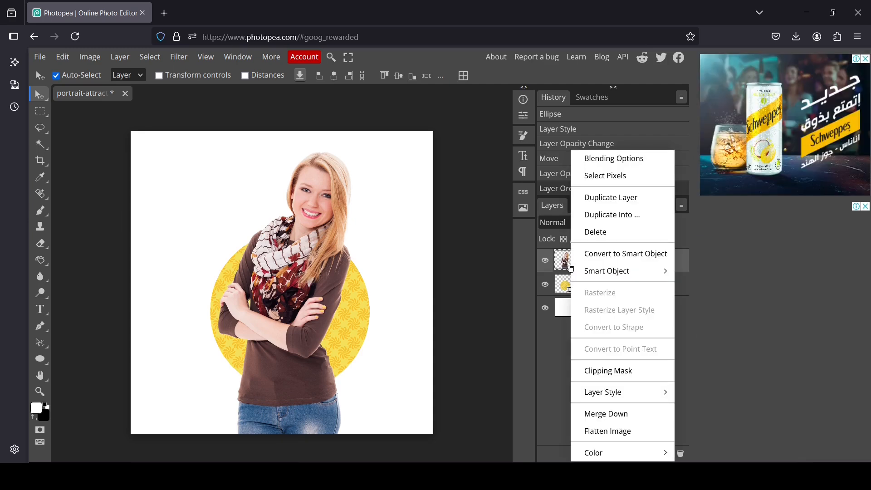
{"action": "left_click", "coordinate": [616, 198]}
{"action": "left_click", "coordinate": [545, 262]}
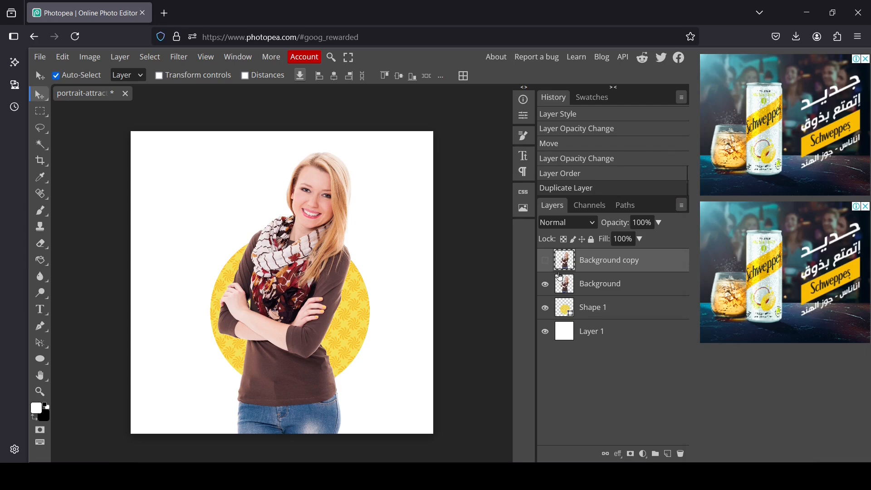
Clip the original Background portrait layer to the Shape 1 circle and make the Background copy layer visible again.
{"action": "left_click", "coordinate": [569, 285]}
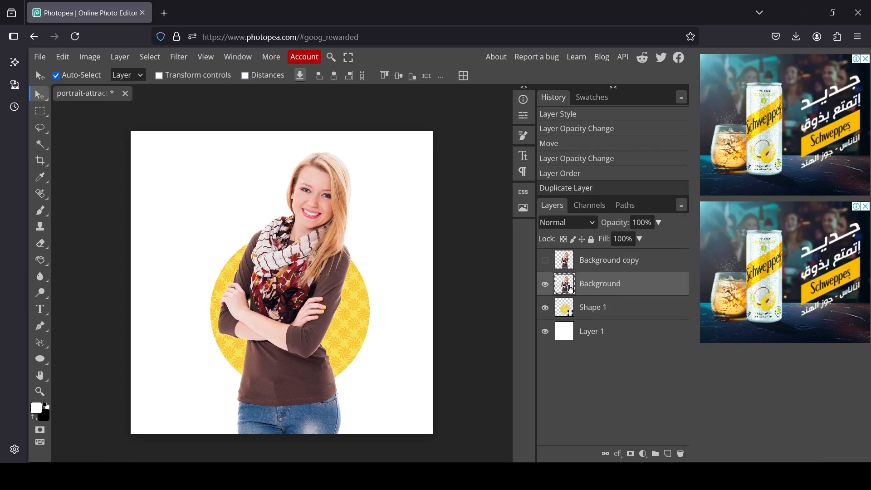
{"action": "right_click", "coordinate": [570, 288]}
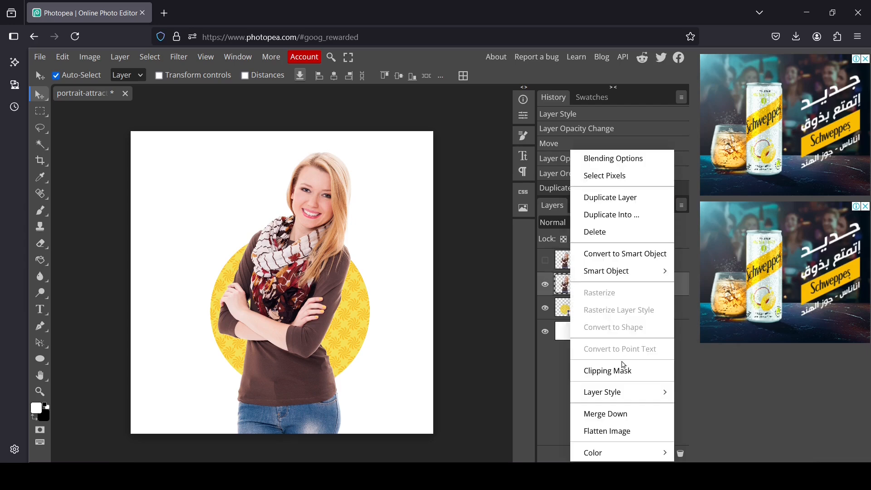
{"action": "left_click", "coordinate": [629, 372]}
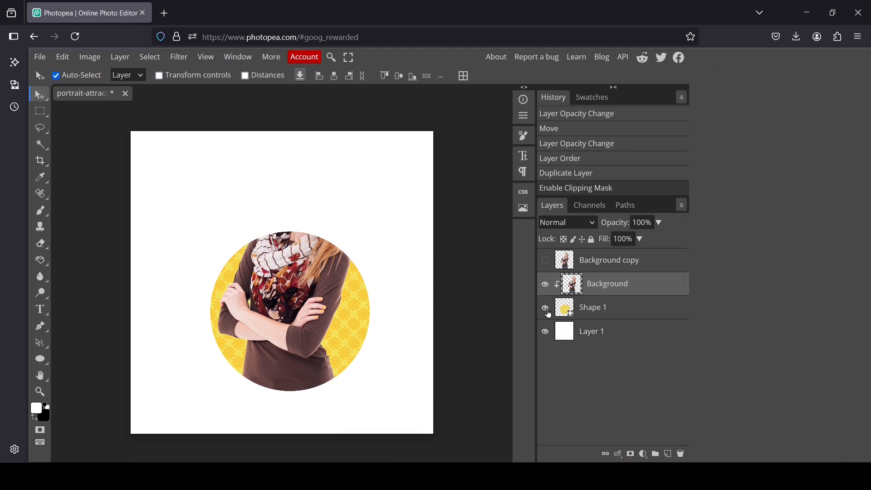
{"action": "left_click", "coordinate": [545, 310]}
{"action": "left_click", "coordinate": [546, 310]}
{"action": "left_click", "coordinate": [545, 263]}
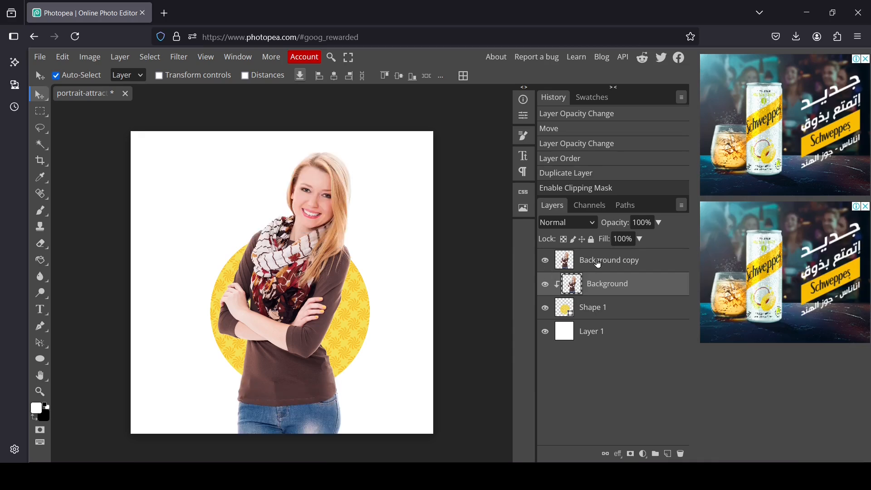
Erase the woman's lower body outside the circle on the Background copy layer with a 432 px Eraser at 100% hardness.
{"action": "left_click", "coordinate": [601, 264]}
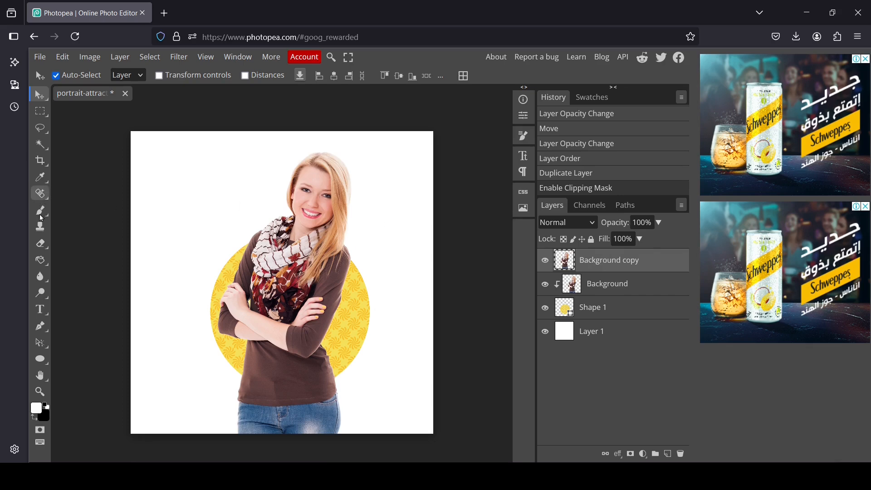
{"action": "left_click", "coordinate": [45, 251]}
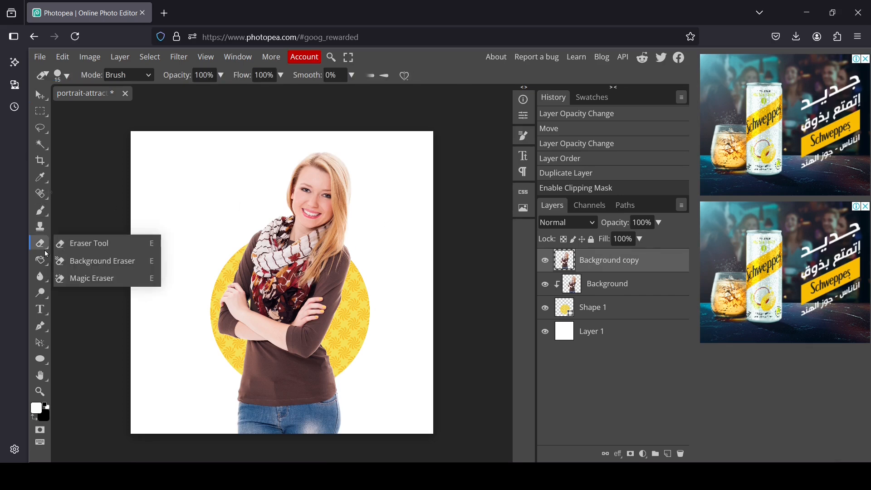
{"action": "left_click", "coordinate": [105, 245]}
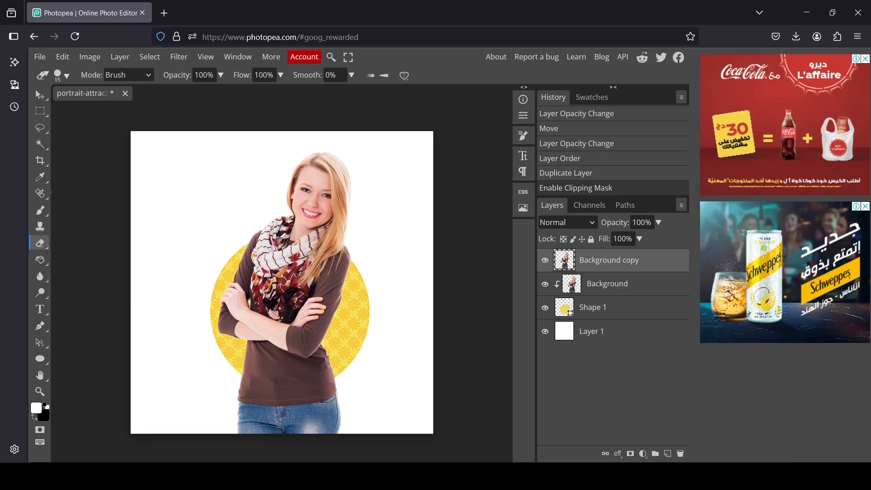
{"action": "left_click", "coordinate": [66, 76]}
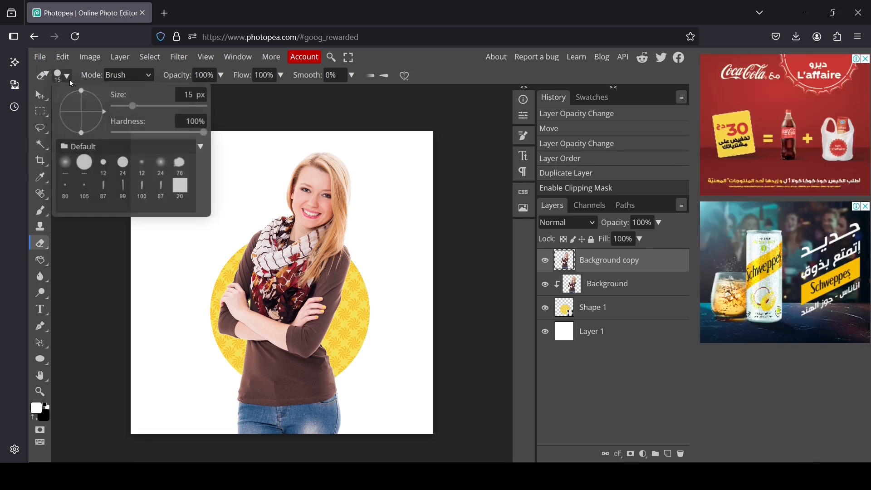
{"action": "left_click_drag", "start_coordinate": [132, 106], "coordinate": [182, 105]}
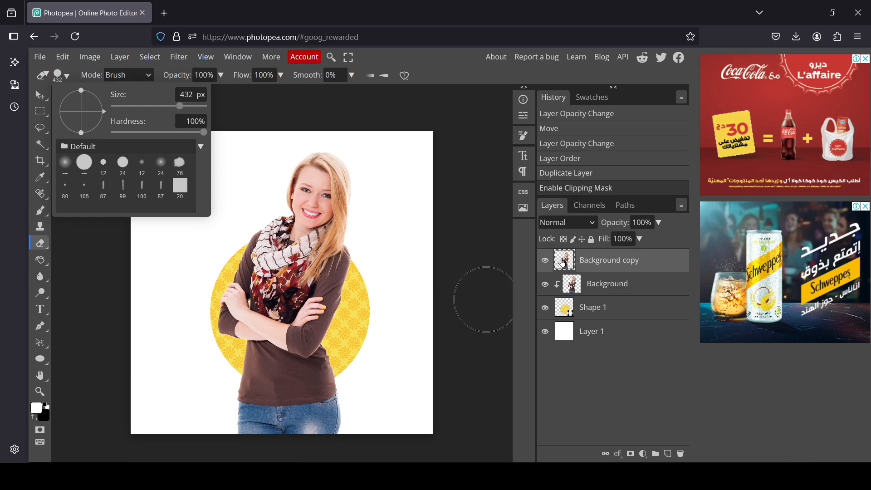
{"action": "left_click", "coordinate": [548, 262]}
{"action": "left_click", "coordinate": [549, 263]}
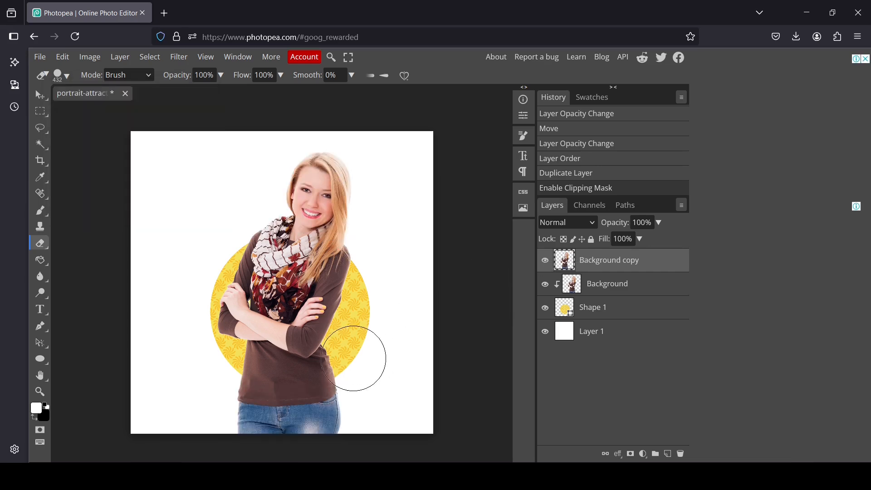
{"action": "mouse_move", "coordinate": [350, 360]}
{"action": "left_mouse_down"}
{"action": "mouse_move", "coordinate": [349, 383]}
{"action": "mouse_move", "coordinate": [311, 414]}
{"action": "mouse_move", "coordinate": [252, 419]}
{"action": "mouse_move", "coordinate": [249, 408]}
{"action": "mouse_move", "coordinate": [320, 402]}
{"action": "mouse_move", "coordinate": [241, 390]}
{"action": "mouse_move", "coordinate": [307, 396]}
{"action": "left_mouse_up"}
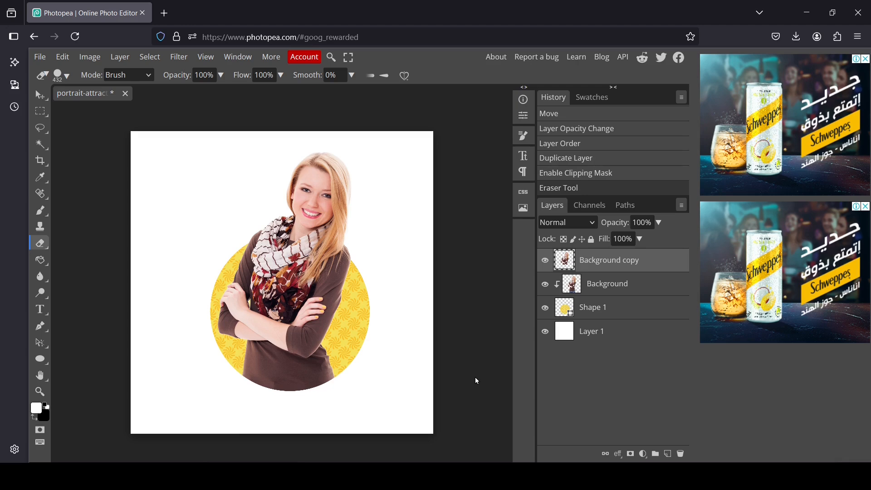
Stamp all visible layers into a new merged layer on top of the stack, keeping the original layers.
{"action": "key", "text": "ctrl+shift+alt+e"}
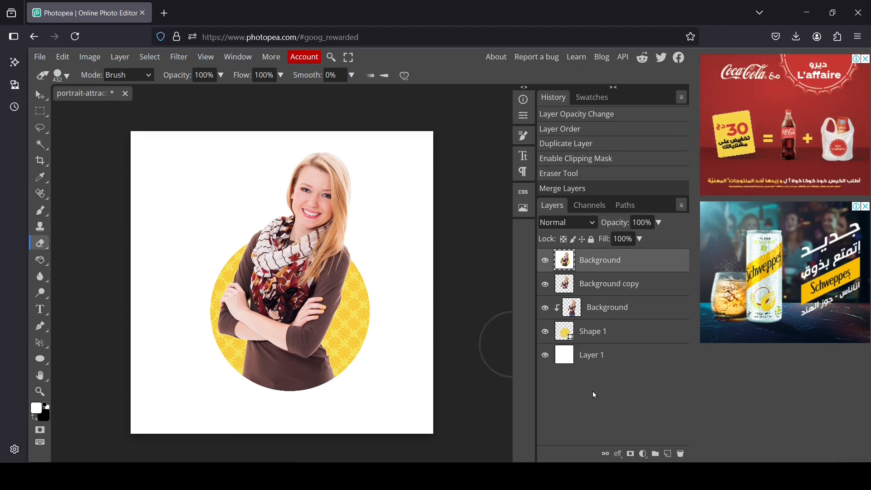